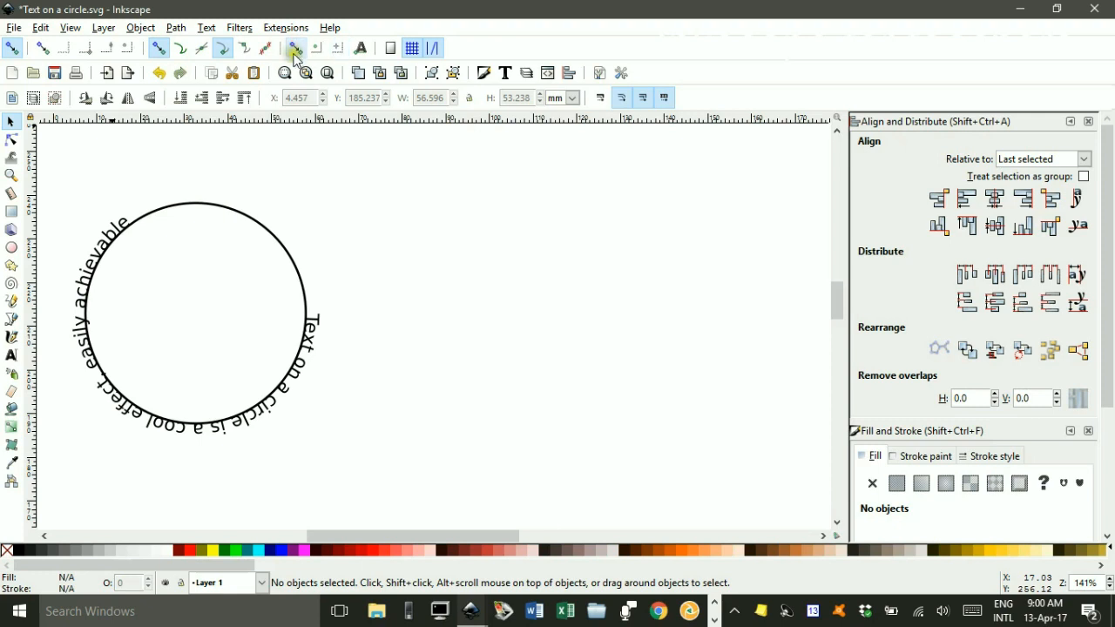
Enable snapping to item rotation centers and select the circle to show its rotation center.
{"action": "left_click", "coordinate": [296, 48]}
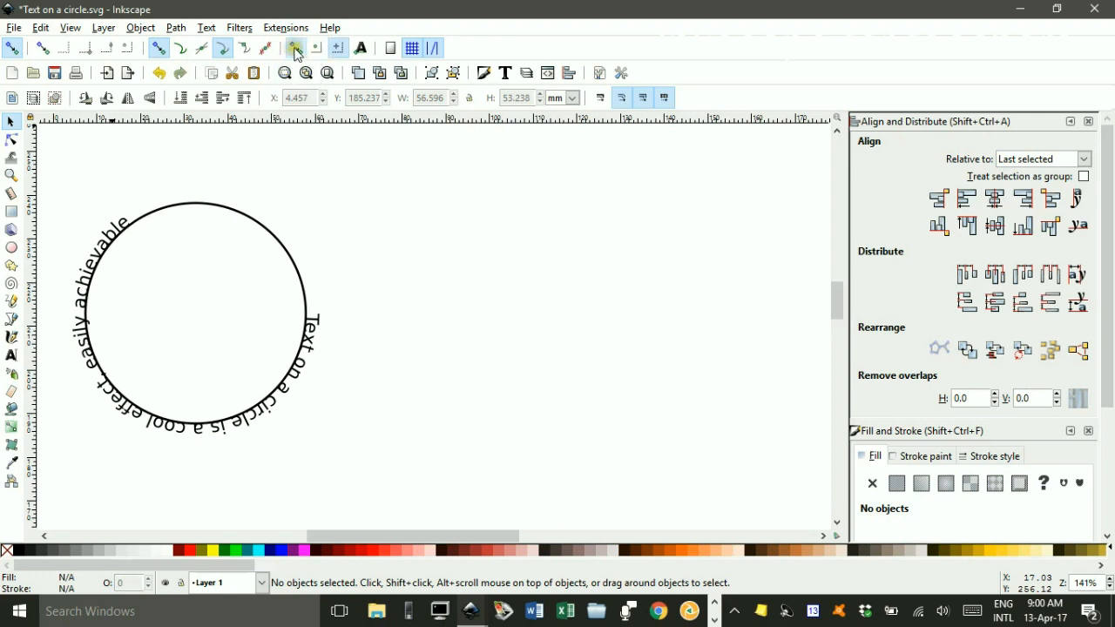
{"action": "left_click", "coordinate": [338, 49]}
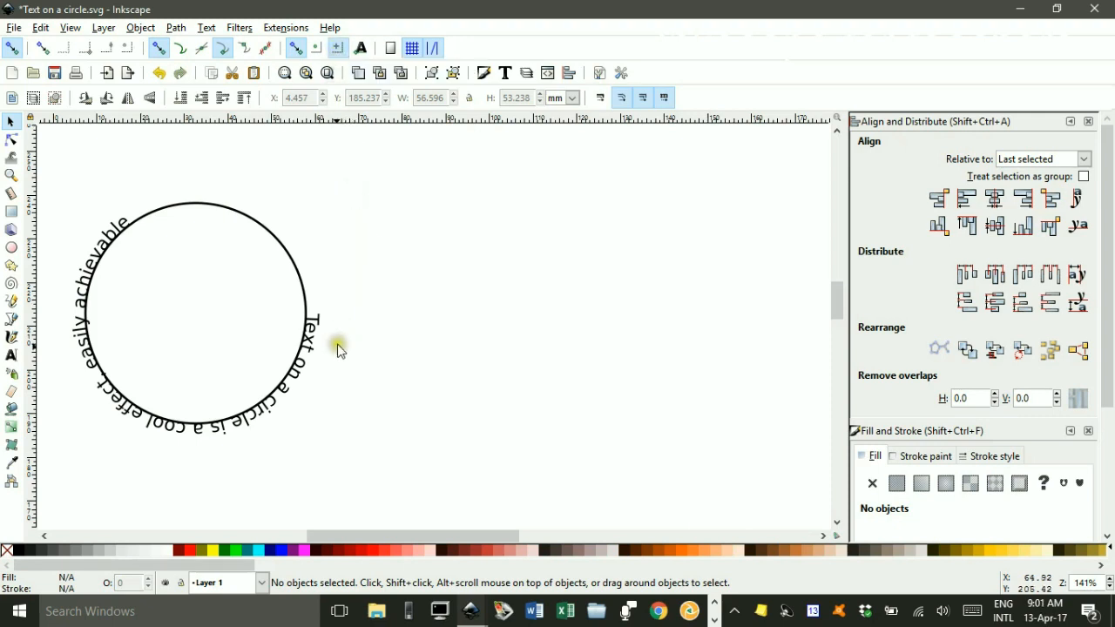
{"action": "left_click", "coordinate": [210, 207]}
{"action": "left_click", "coordinate": [205, 207]}
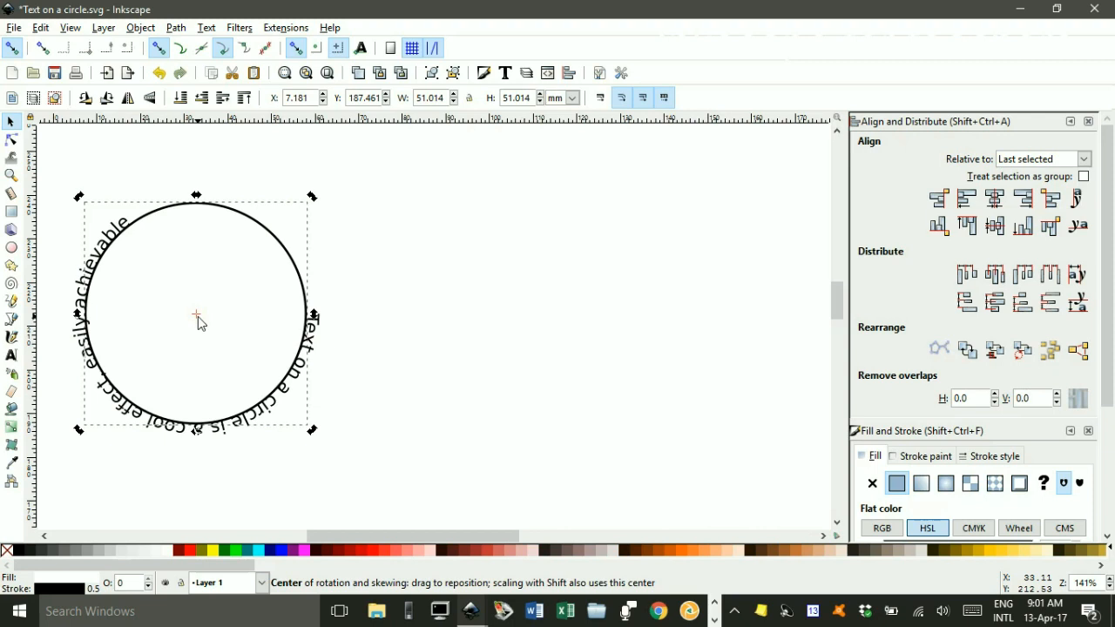
Snap the text's rotation center onto the circle's center and rotate the text so it arcs over the top.
{"action": "left_click", "coordinate": [284, 388]}
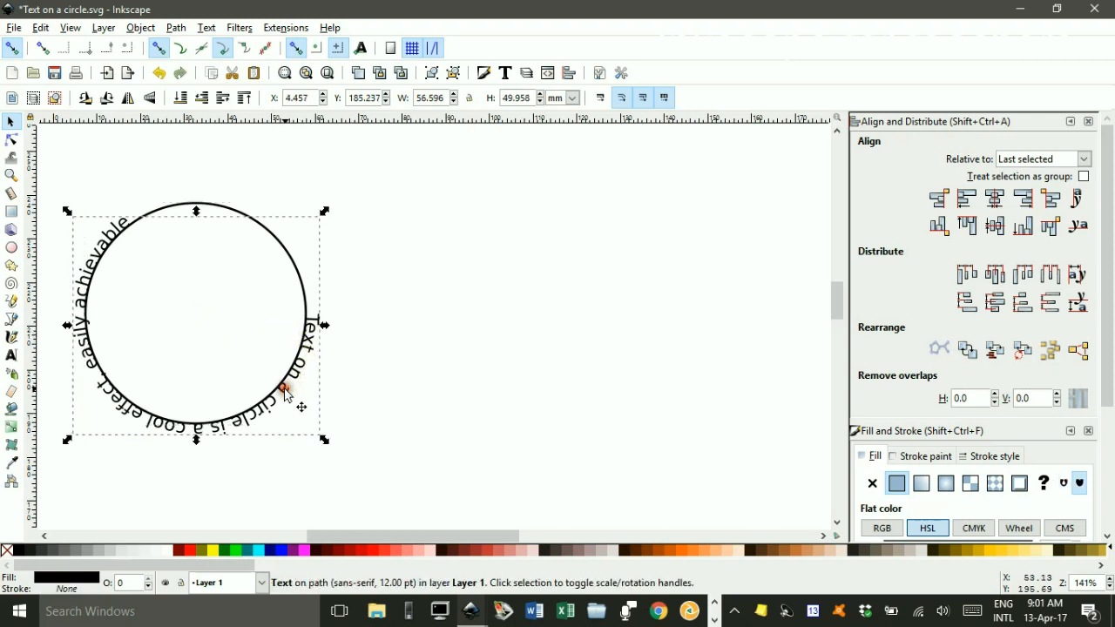
{"action": "left_click", "coordinate": [283, 388]}
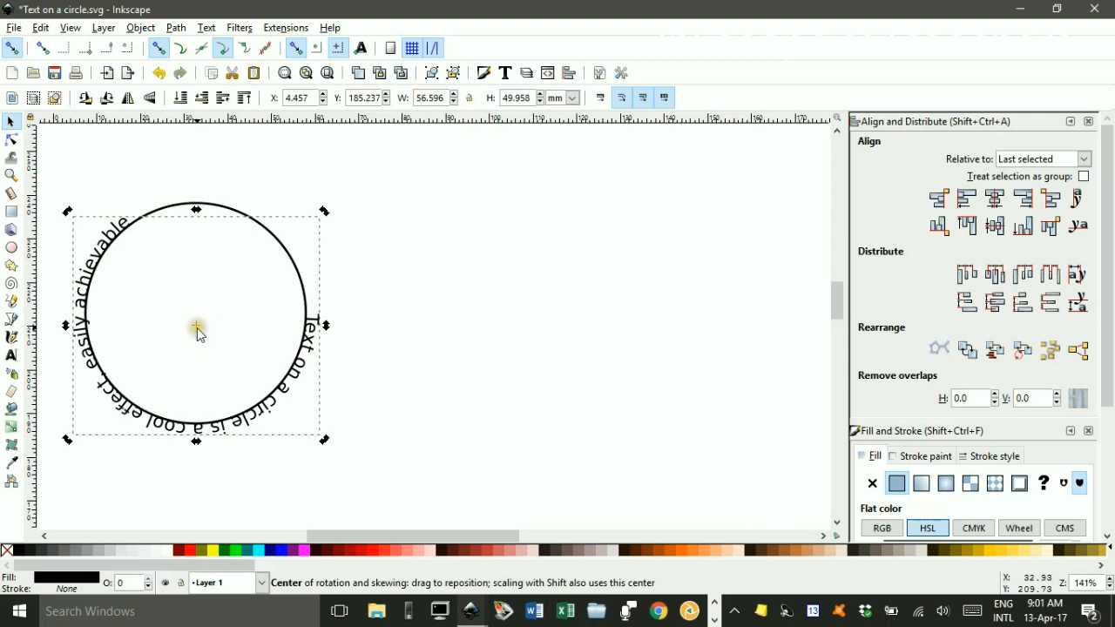
{"action": "left_click_drag", "start_coordinate": [197, 329], "coordinate": [196, 320]}
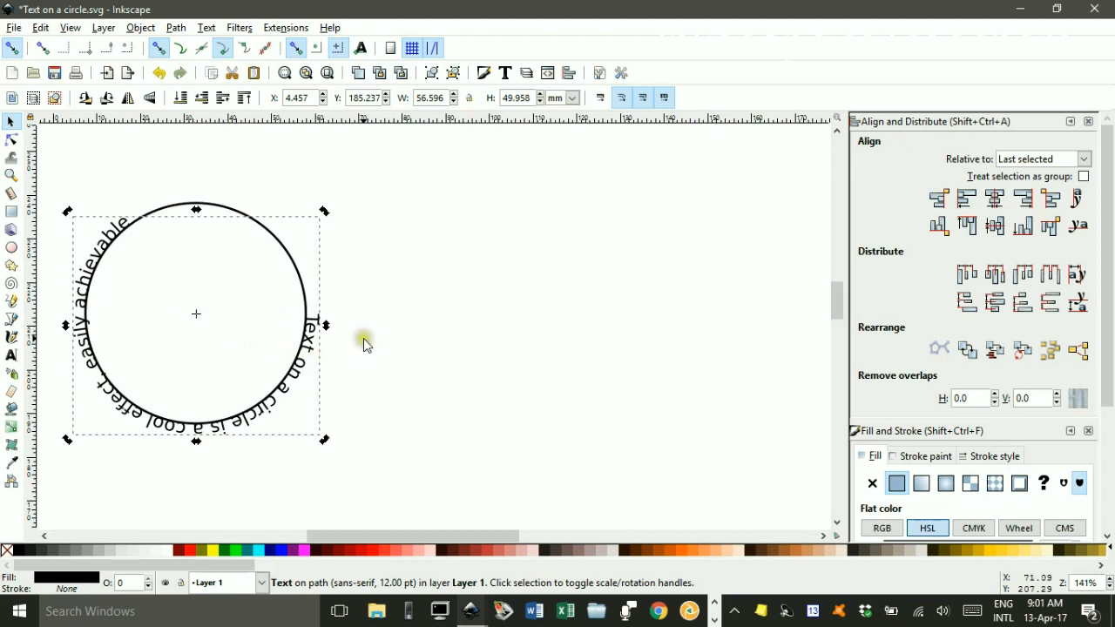
{"action": "left_click_drag", "start_coordinate": [322, 213], "coordinate": [162, 401]}
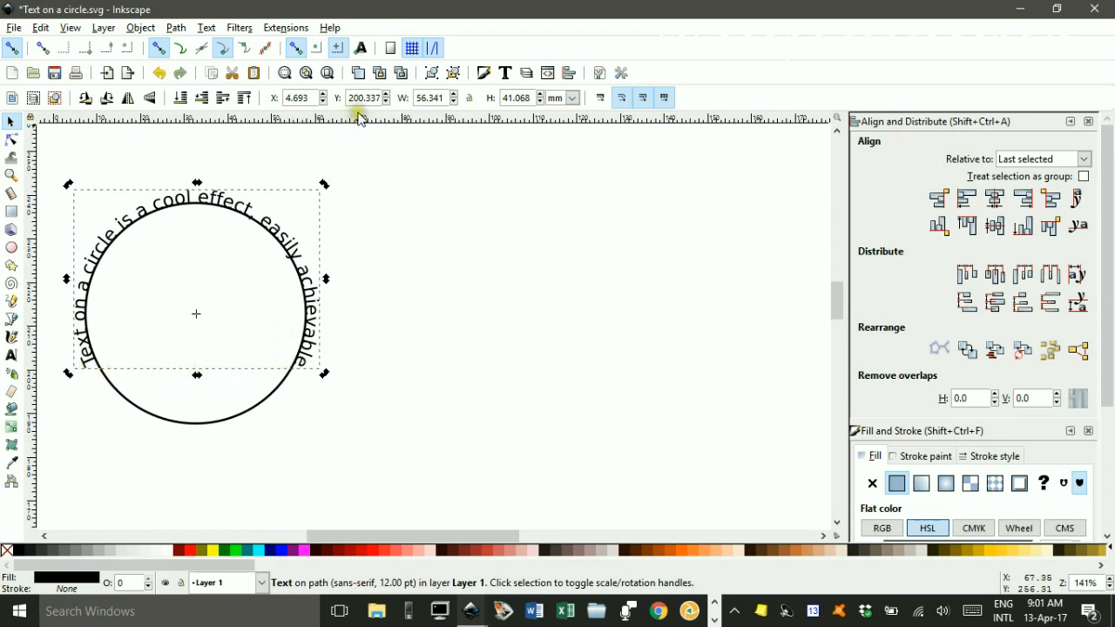
Pull a horizontal guide onto the canvas and drag it back to the ruler to remove it.
{"action": "left_click_drag", "start_coordinate": [386, 118], "coordinate": [376, 375]}
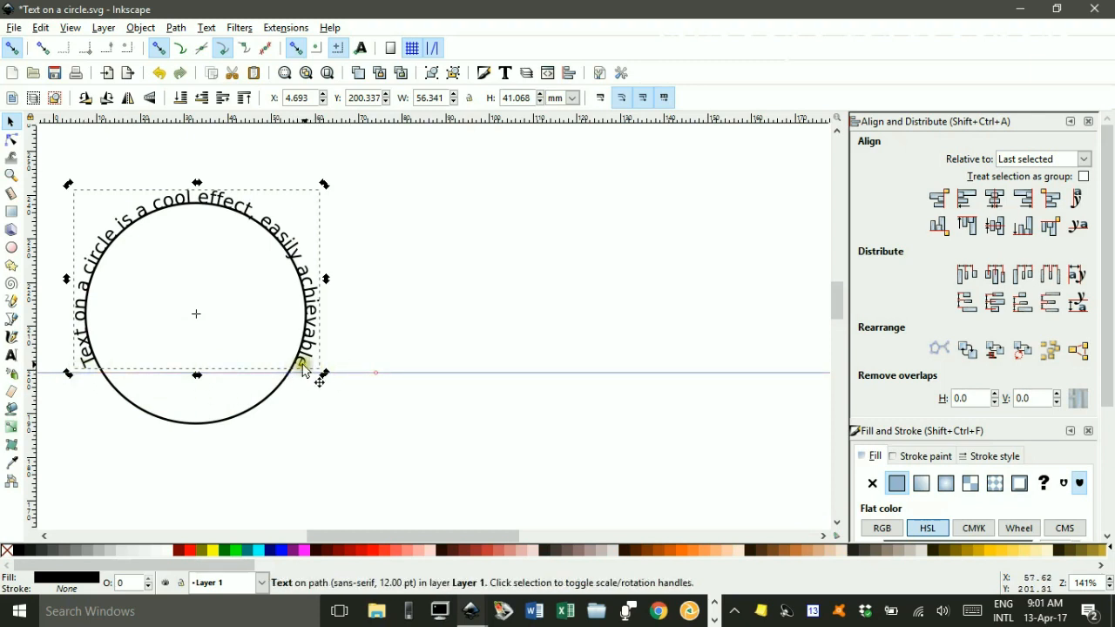
{"action": "left_click_drag", "start_coordinate": [392, 377], "coordinate": [390, 124]}
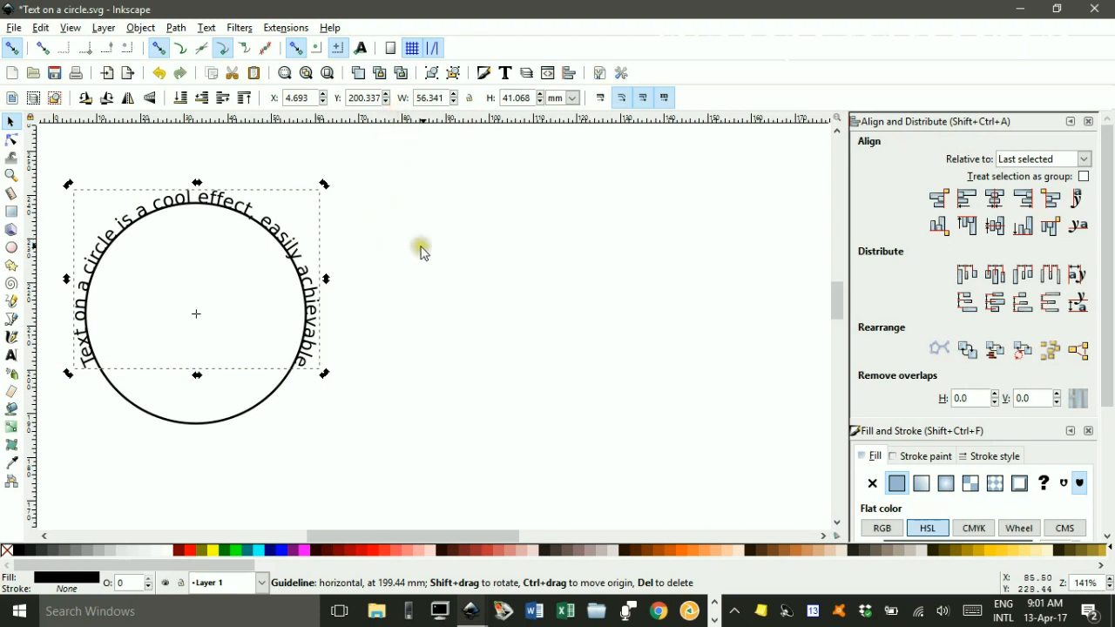
{"action": "left_click", "coordinate": [444, 251]}
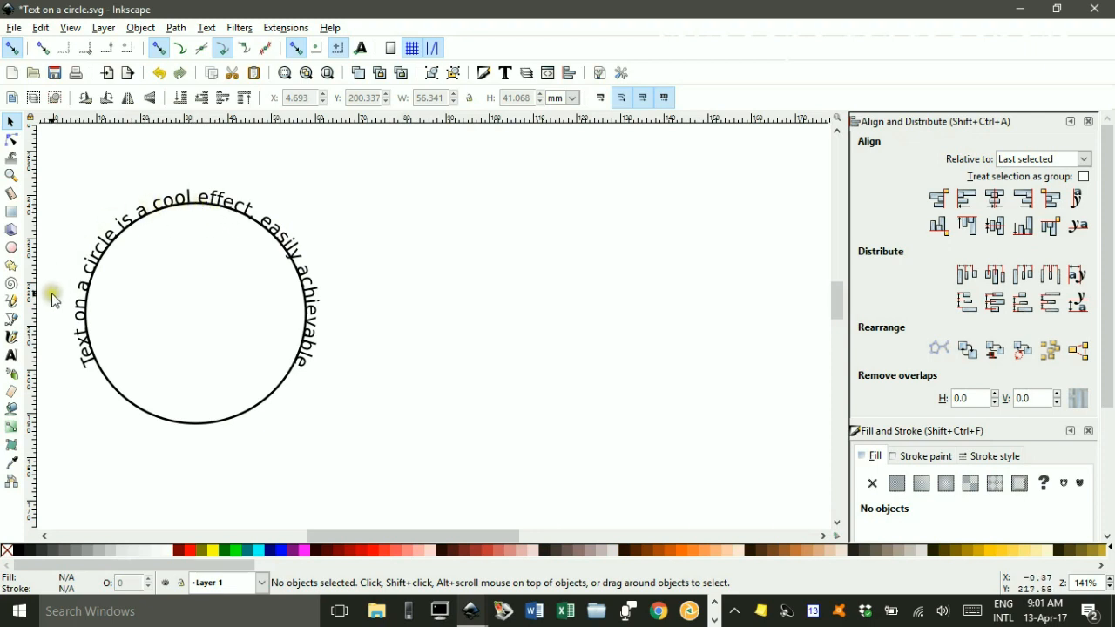
Insert the word VERY before "cool" in the circular text.
{"action": "left_click", "coordinate": [13, 357]}
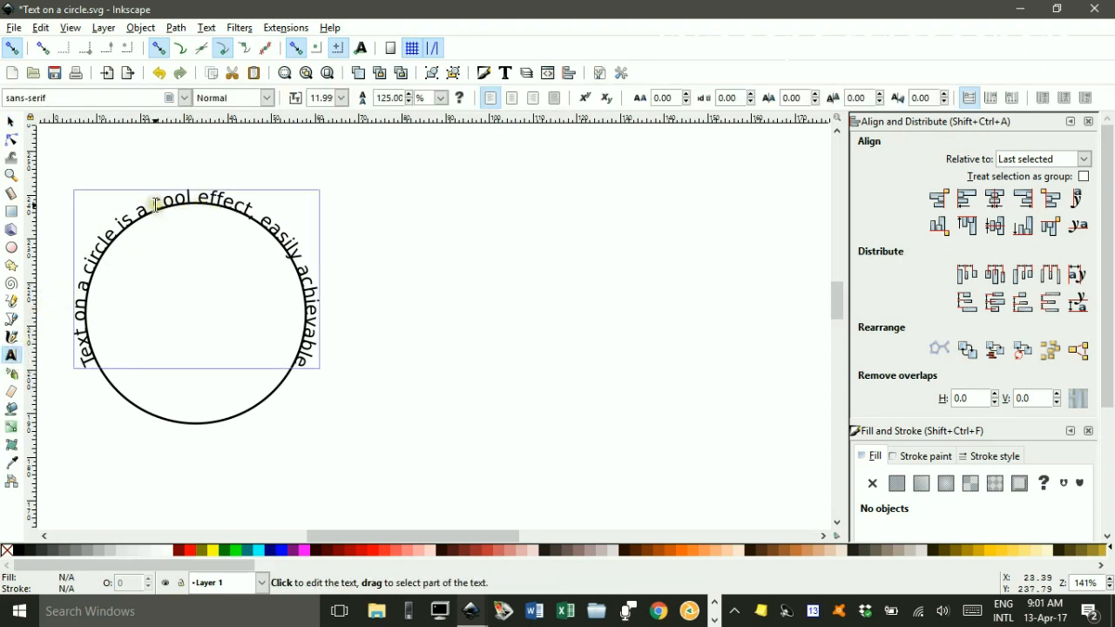
{"action": "left_click", "coordinate": [152, 204]}
{"action": "type", "text": "VERY"}
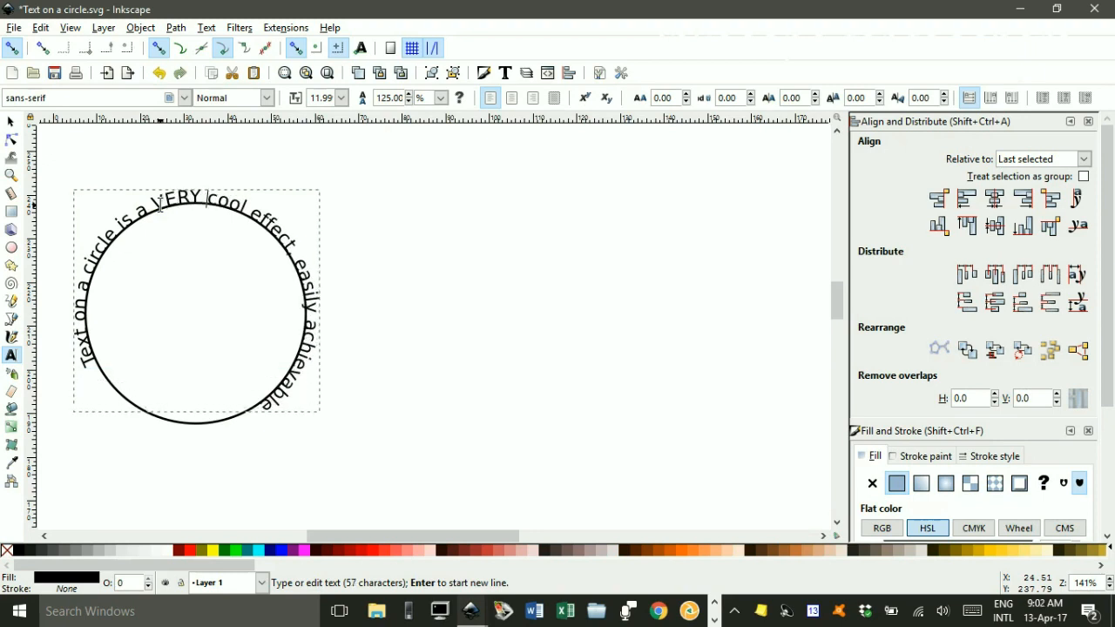
{"action": "left_click", "coordinate": [11, 121]}
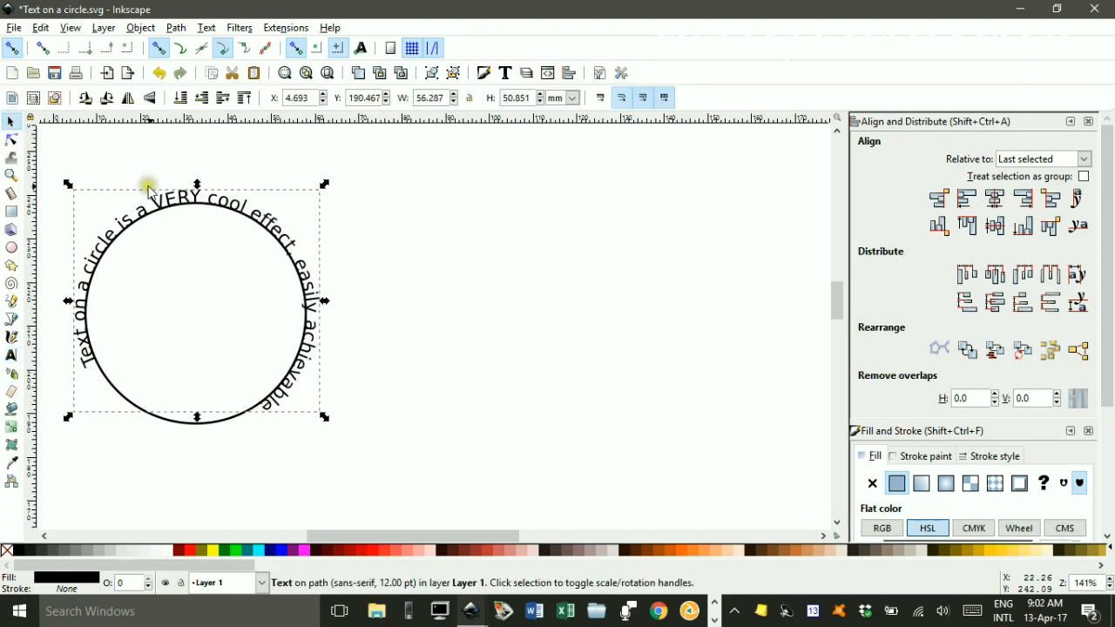
{"action": "left_click", "coordinate": [266, 222]}
{"action": "left_click_drag", "start_coordinate": [323, 185], "coordinate": [368, 344]}
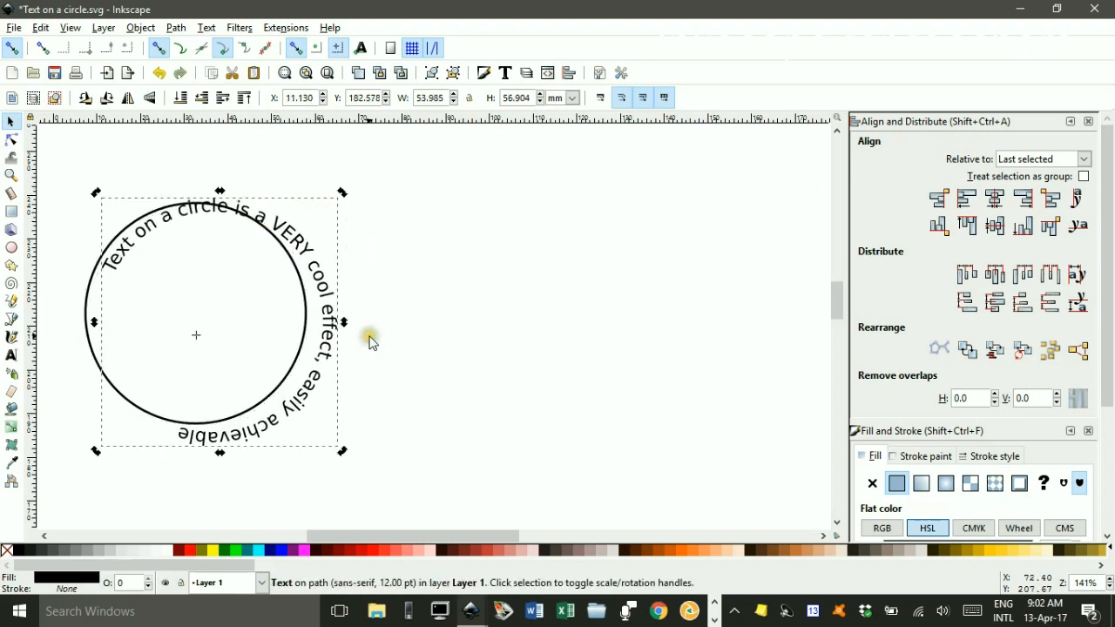
{"action": "key", "text": "ctrl+z"}
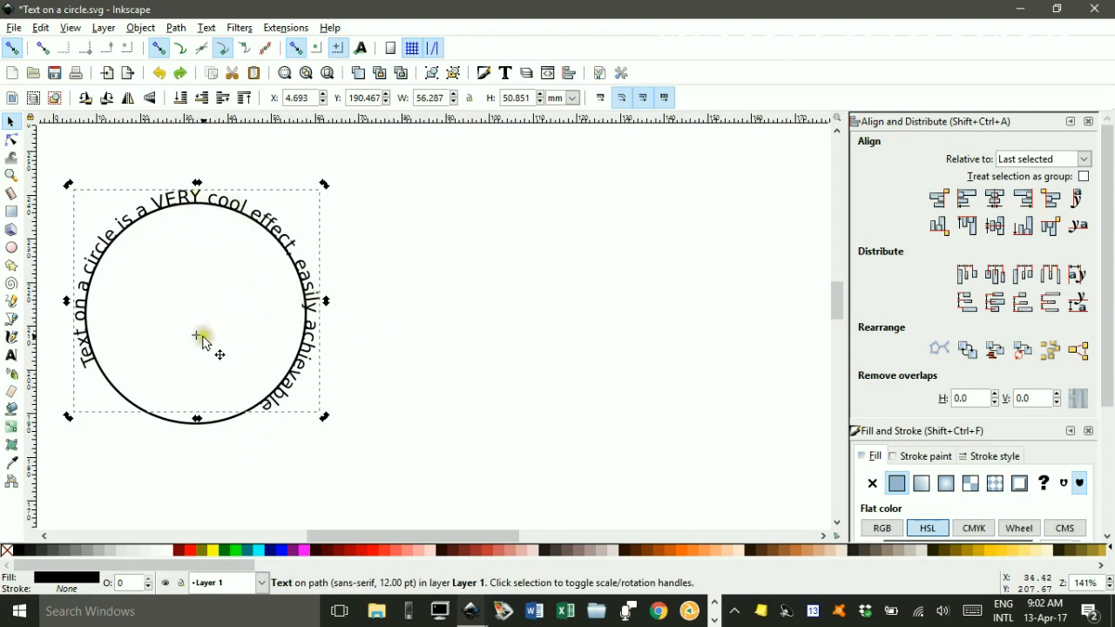
Move the text's rotation center to the circle's center and rotate the text slightly counterclockwise.
{"action": "left_click_drag", "start_coordinate": [198, 336], "coordinate": [197, 316]}
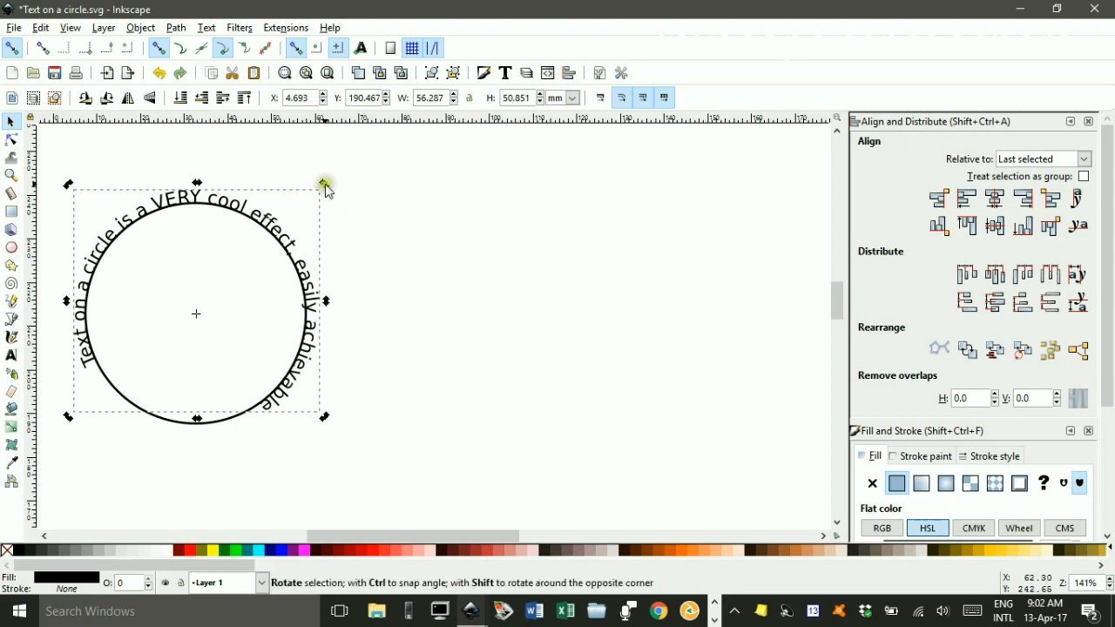
{"action": "left_click_drag", "start_coordinate": [325, 186], "coordinate": [283, 177]}
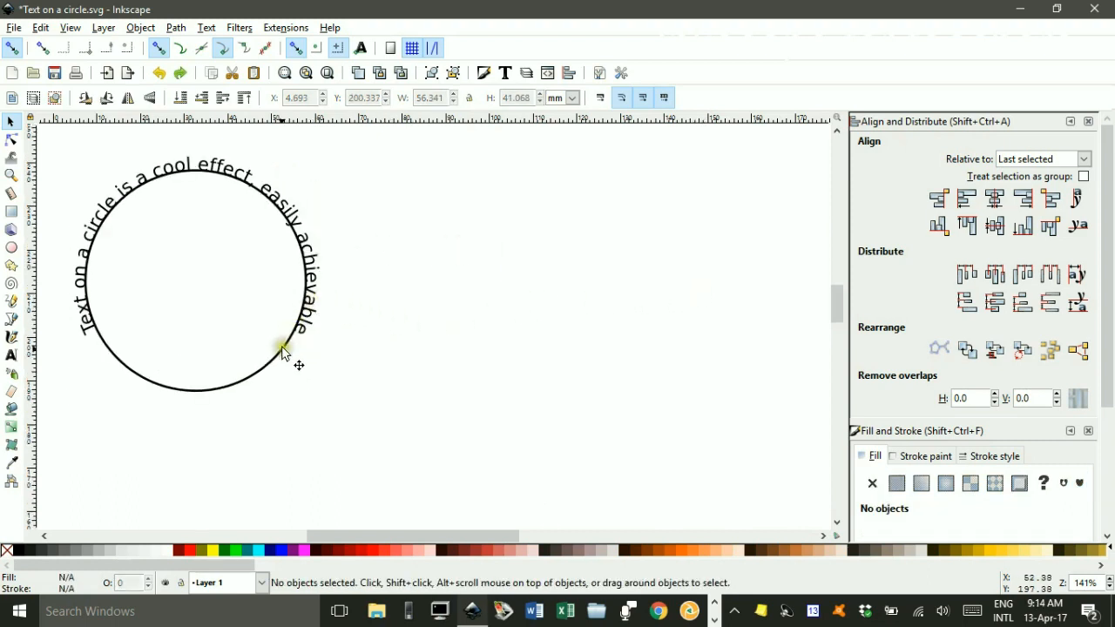
Flip the circle vertically so the text runs along its bottom edge.
{"action": "left_click", "coordinate": [264, 371]}
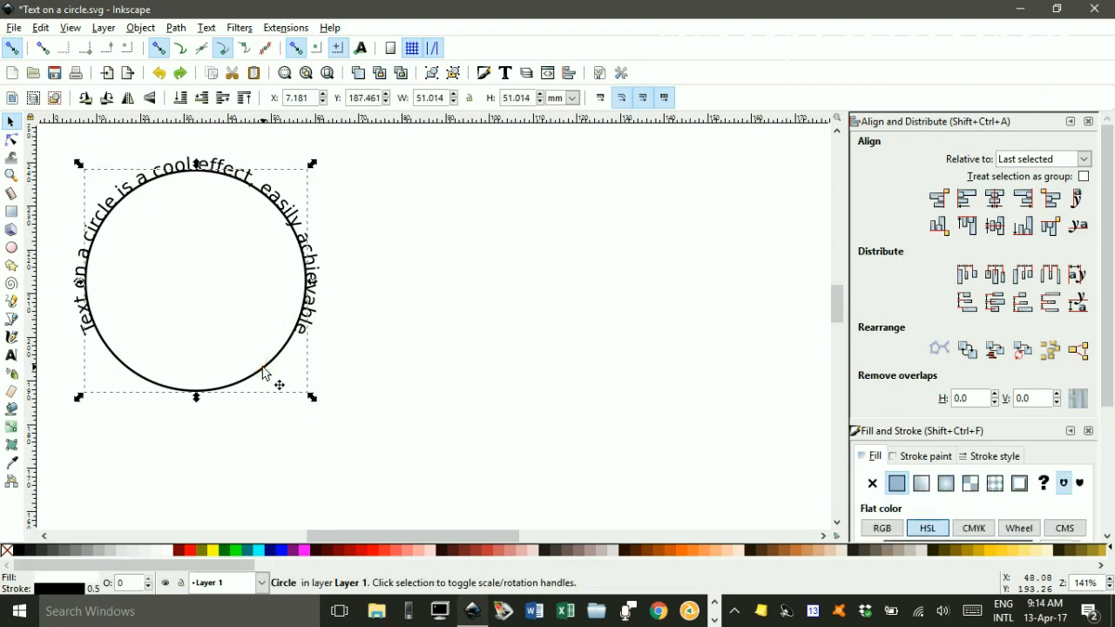
{"action": "left_click", "coordinate": [129, 99]}
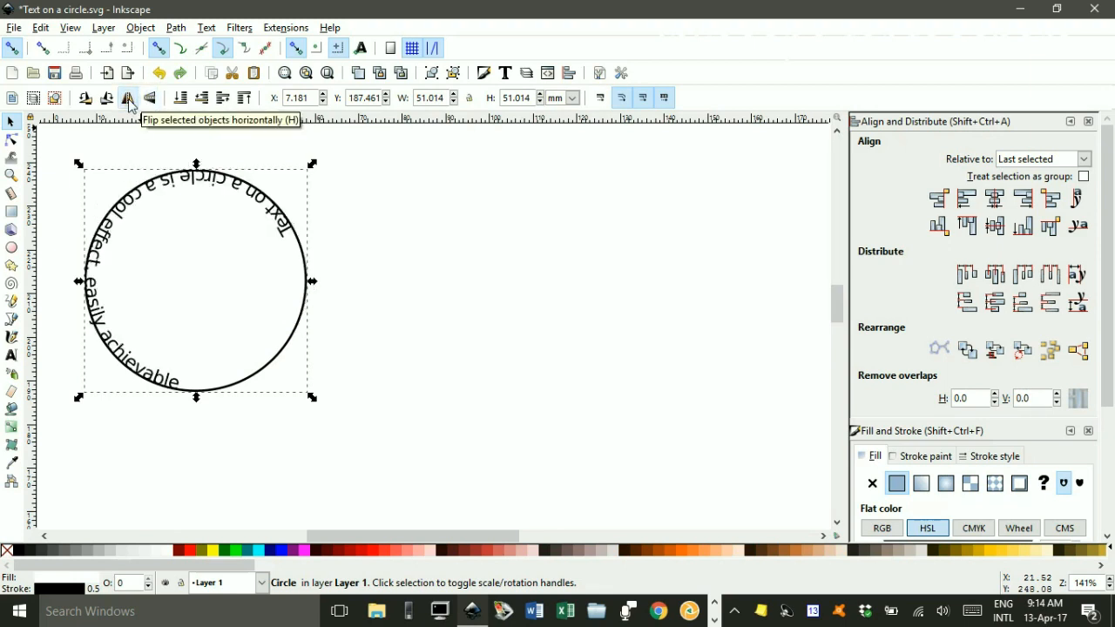
{"action": "left_click", "coordinate": [128, 99]}
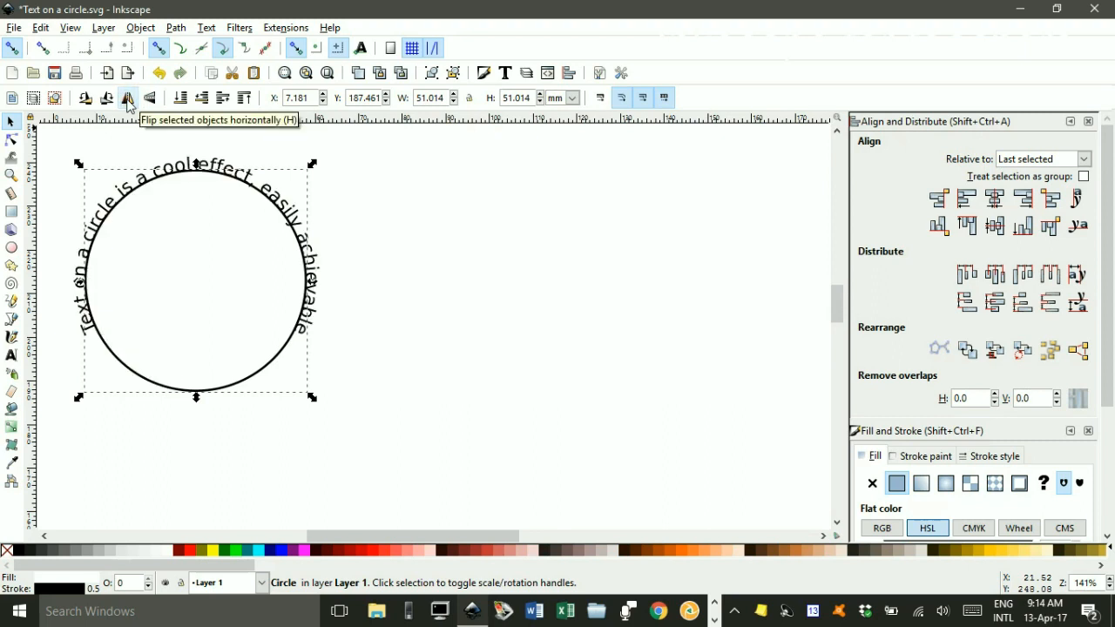
{"action": "left_click", "coordinate": [149, 99]}
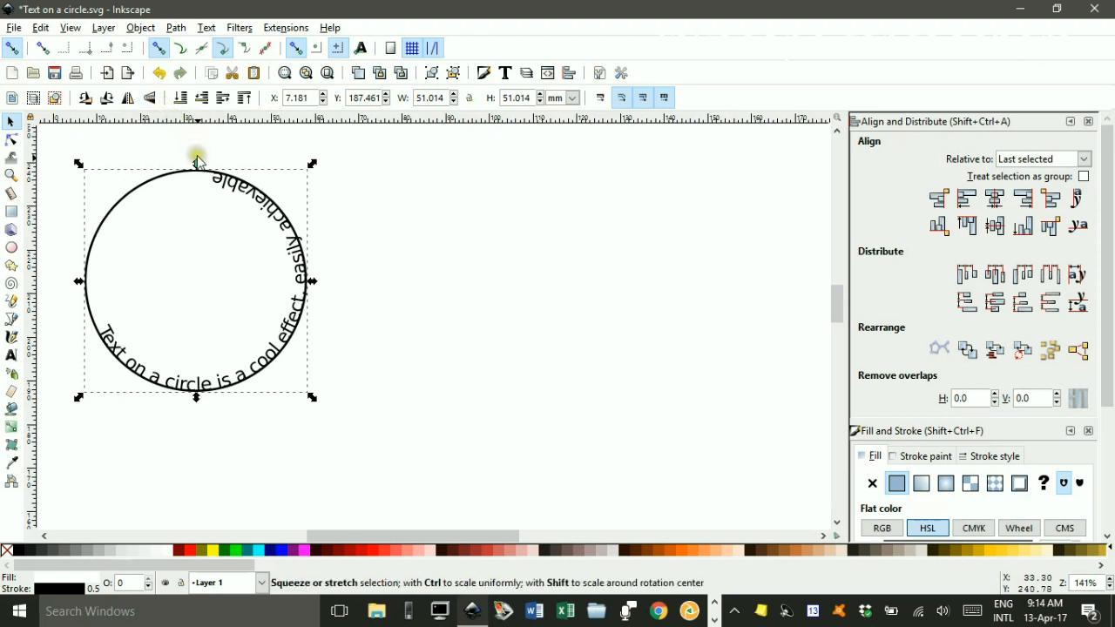
Snap the flipped text's rotation center to the circle's center and rotate the text clockwise around it.
{"action": "left_click", "coordinate": [271, 216]}
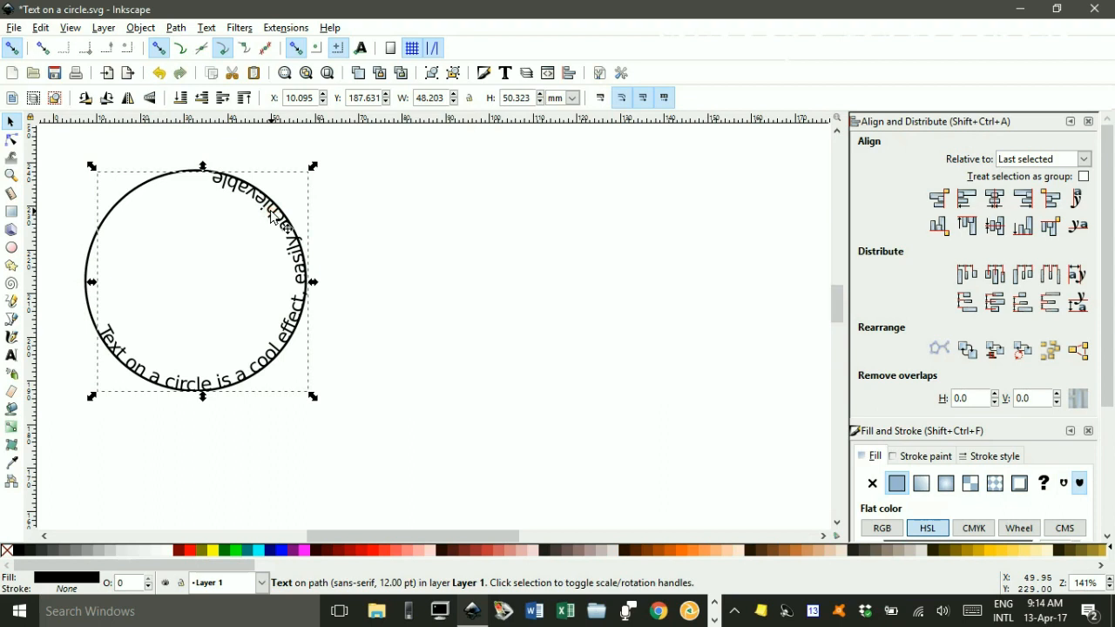
{"action": "left_click", "coordinate": [271, 216]}
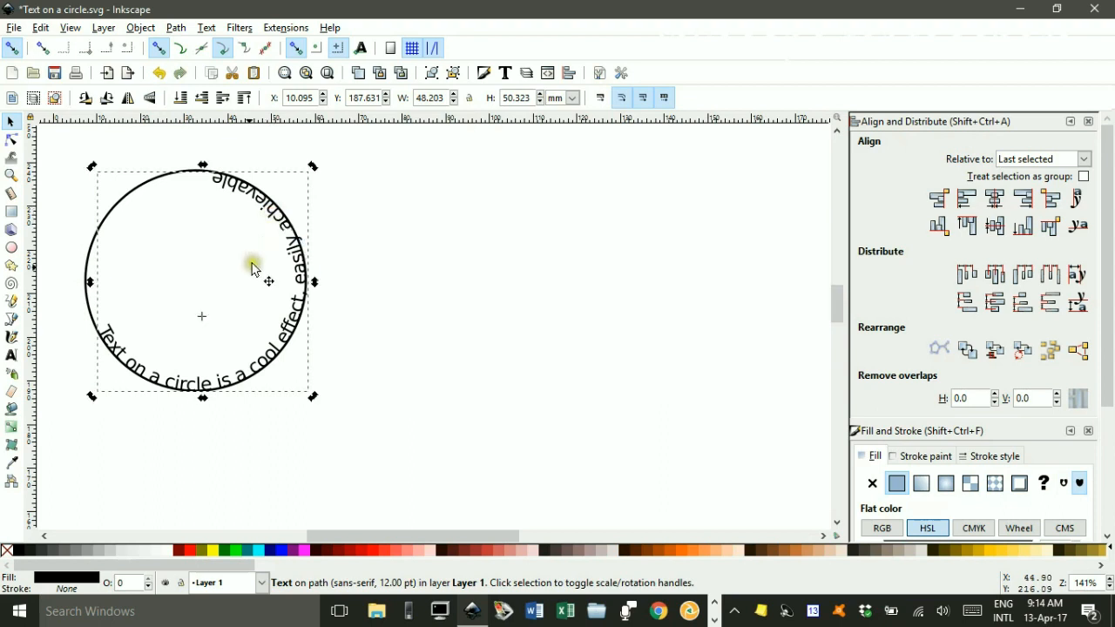
{"action": "left_click_drag", "start_coordinate": [202, 323], "coordinate": [194, 281]}
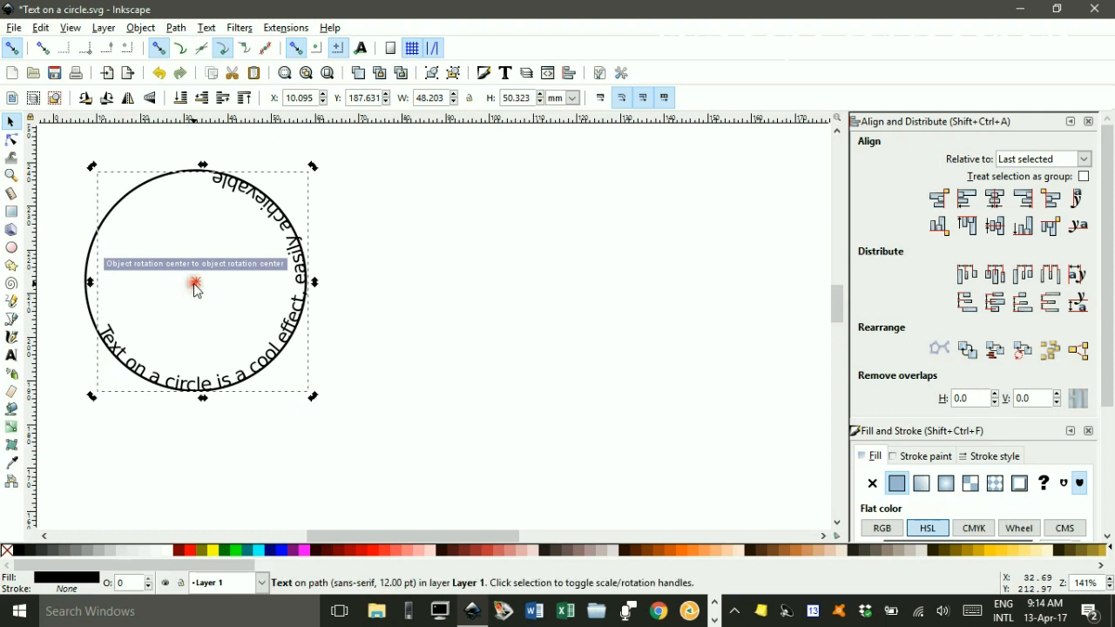
{"action": "left_click_drag", "start_coordinate": [313, 172], "coordinate": [323, 292]}
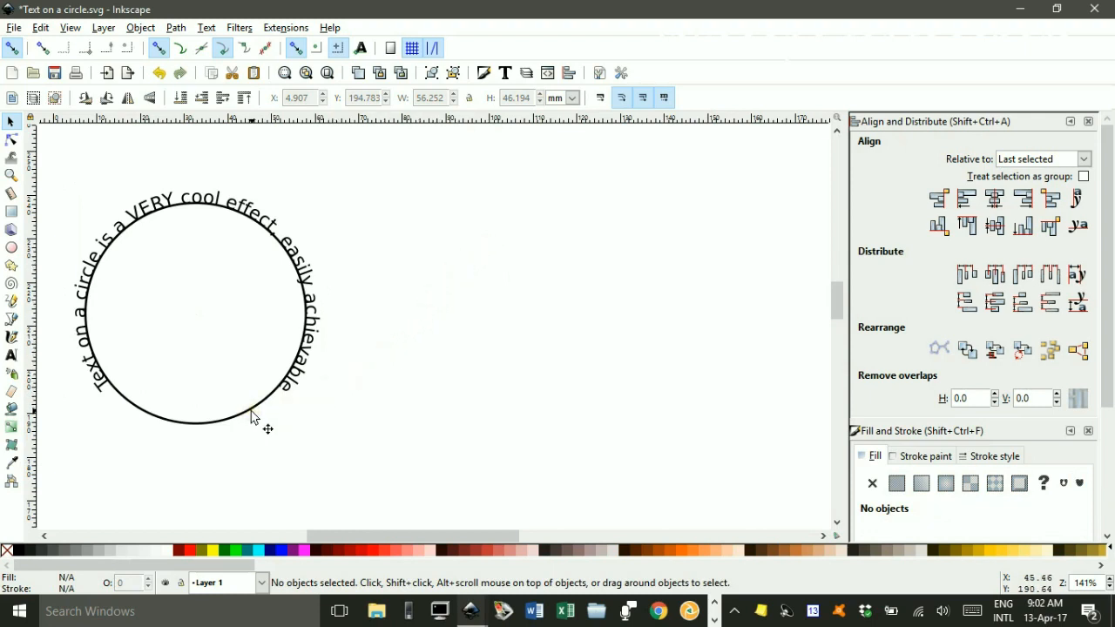
Remove the circle's outline to hide it and undo the change.
{"action": "left_click", "coordinate": [250, 414]}
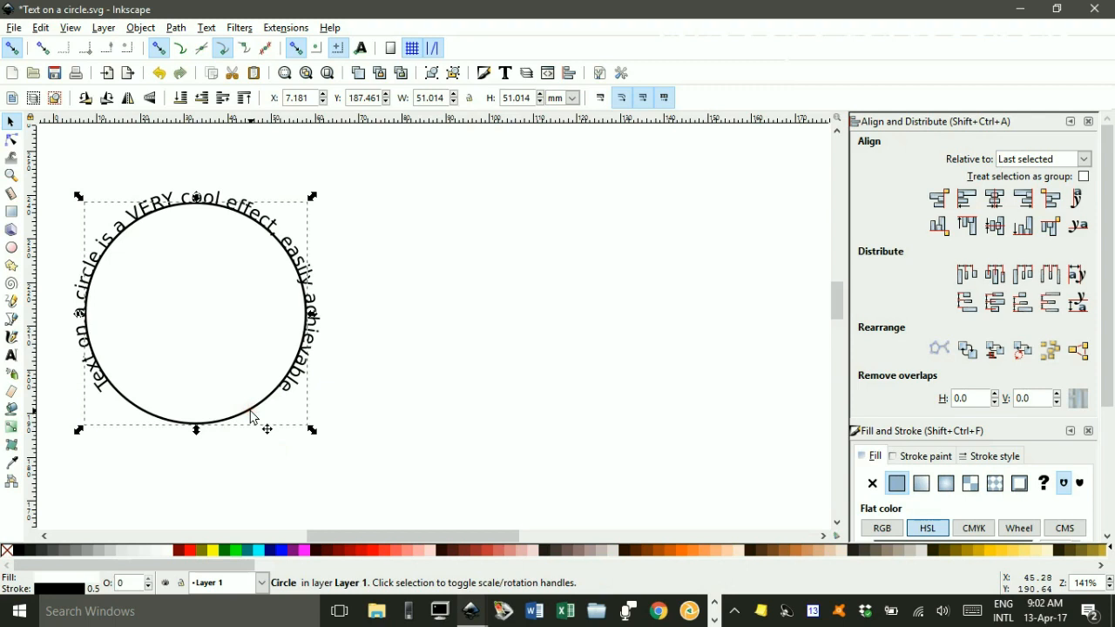
{"action": "left_click", "coordinate": [6, 552], "text": "shift"}
{"action": "left_click", "coordinate": [492, 398]}
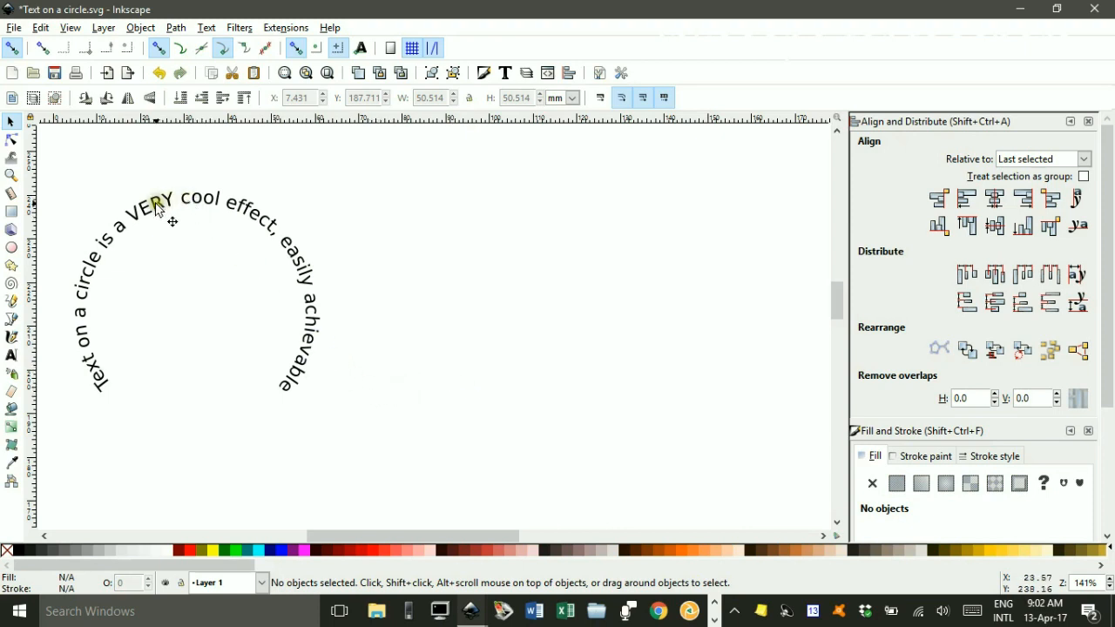
{"action": "key", "text": "ctrl+z"}
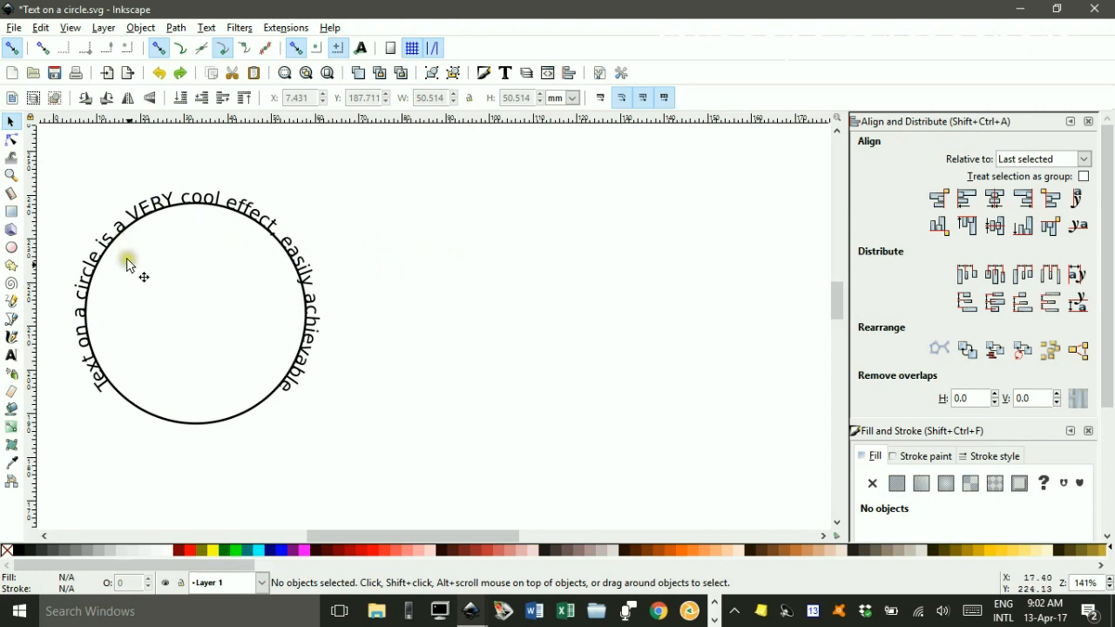
Drag the circular text off the circle to the right.
{"action": "left_click", "coordinate": [145, 209]}
{"action": "left_click", "coordinate": [455, 253]}
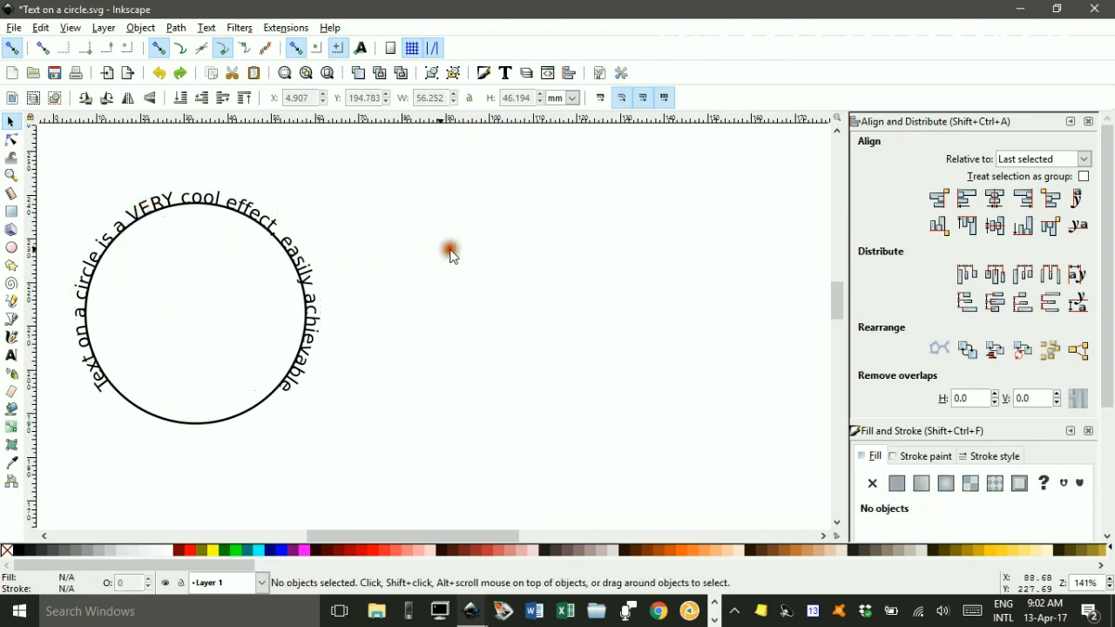
{"action": "left_click", "coordinate": [174, 214]}
{"action": "left_click_drag", "start_coordinate": [174, 214], "coordinate": [472, 212]}
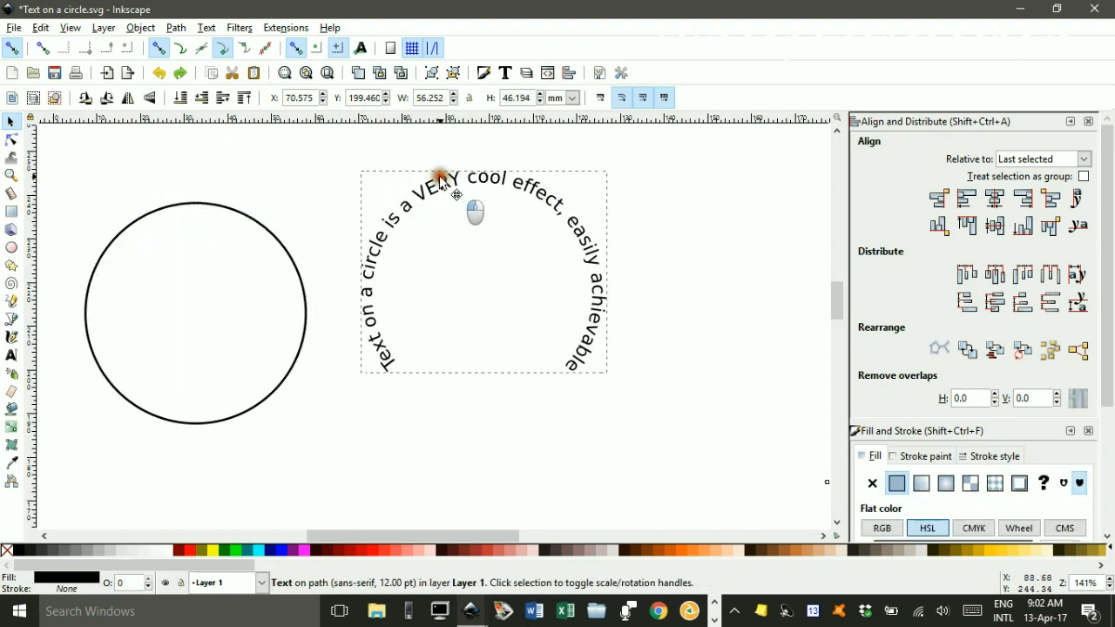
Delete the circle and undo both the deletion and the text move.
{"action": "left_click", "coordinate": [264, 405]}
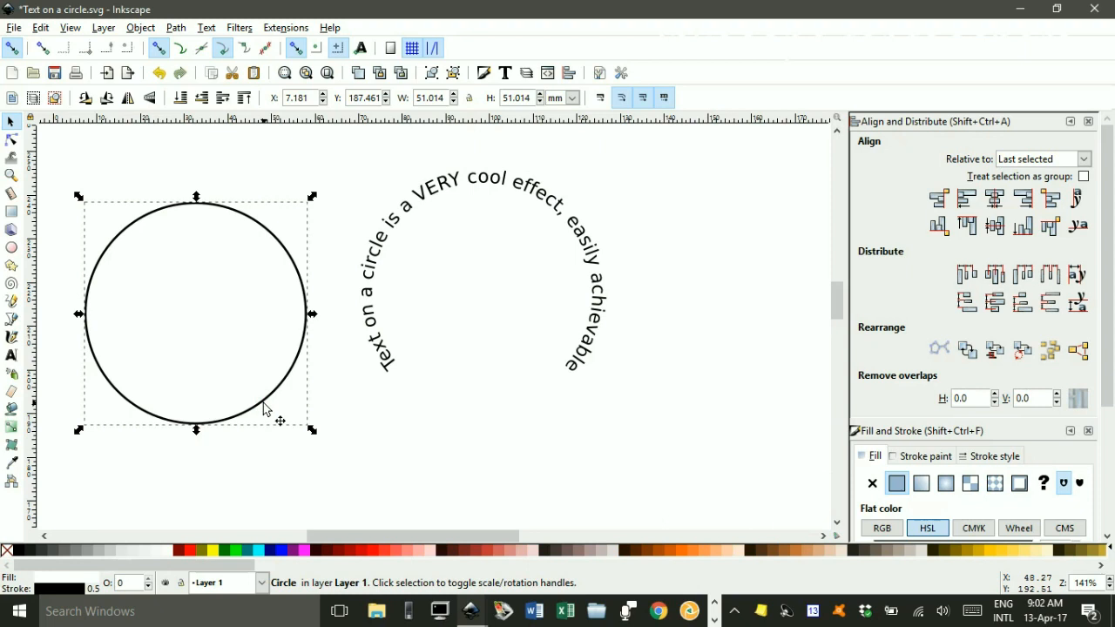
{"action": "key", "text": "Delete"}
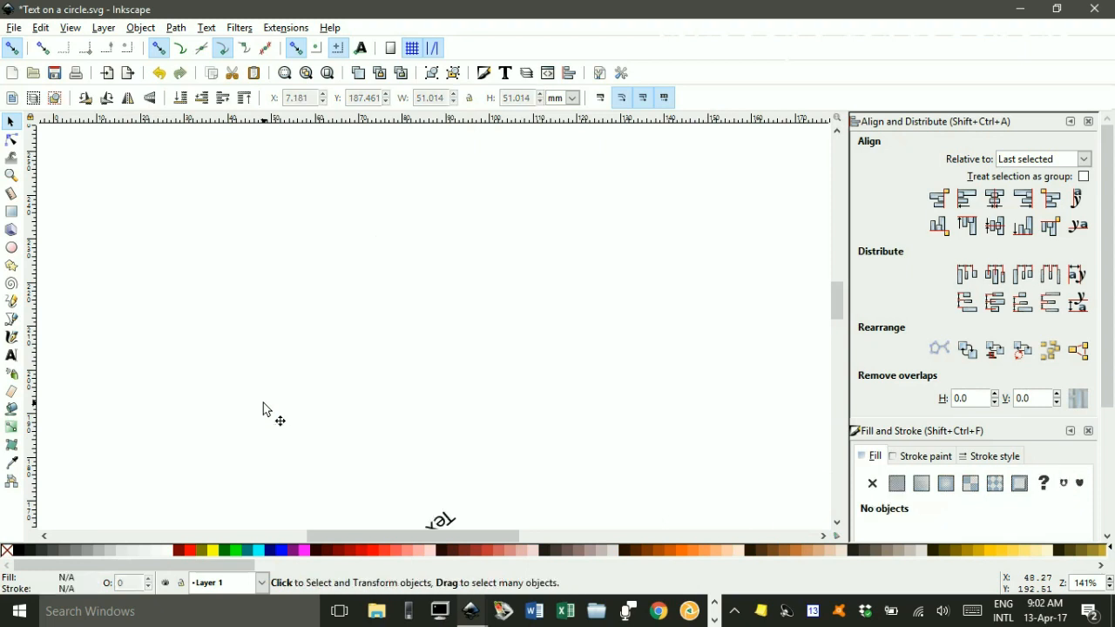
{"action": "key", "text": "ctrl+z"}
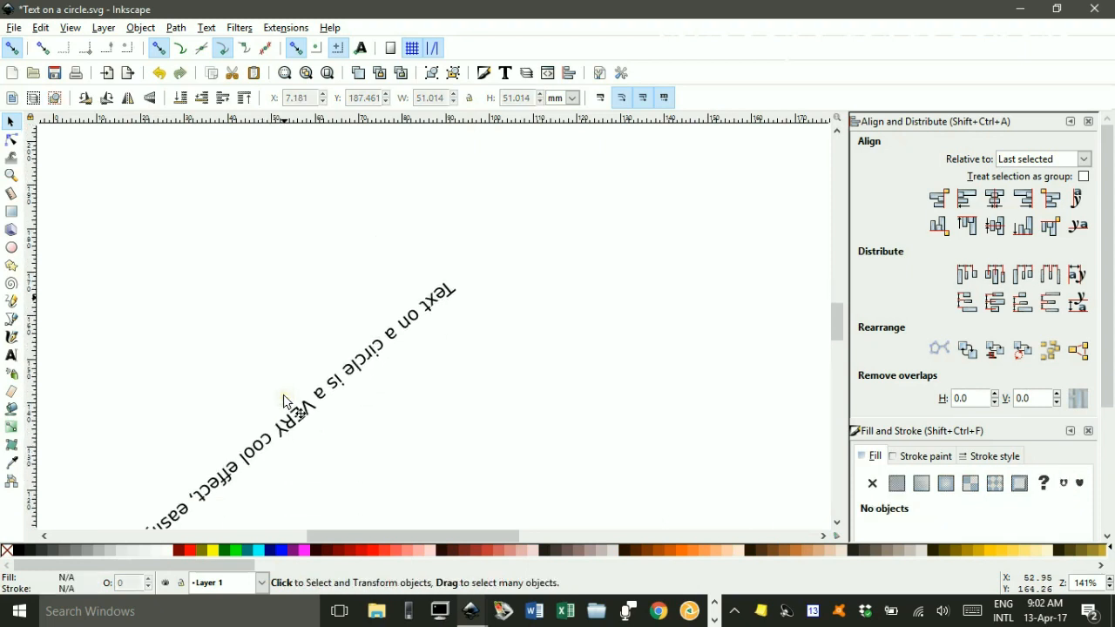
{"action": "scroll", "coordinate": [284, 401], "scroll_direction": "up", "scroll_amount": 5}
{"action": "key", "text": "ctrl+z"}
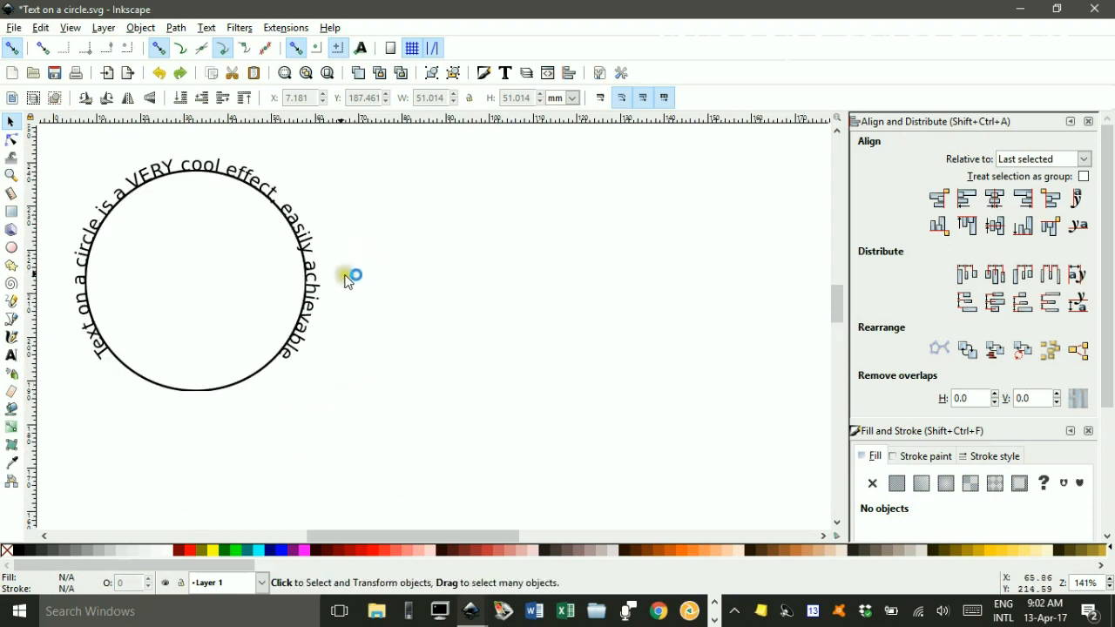
{"action": "left_click", "coordinate": [11, 121]}
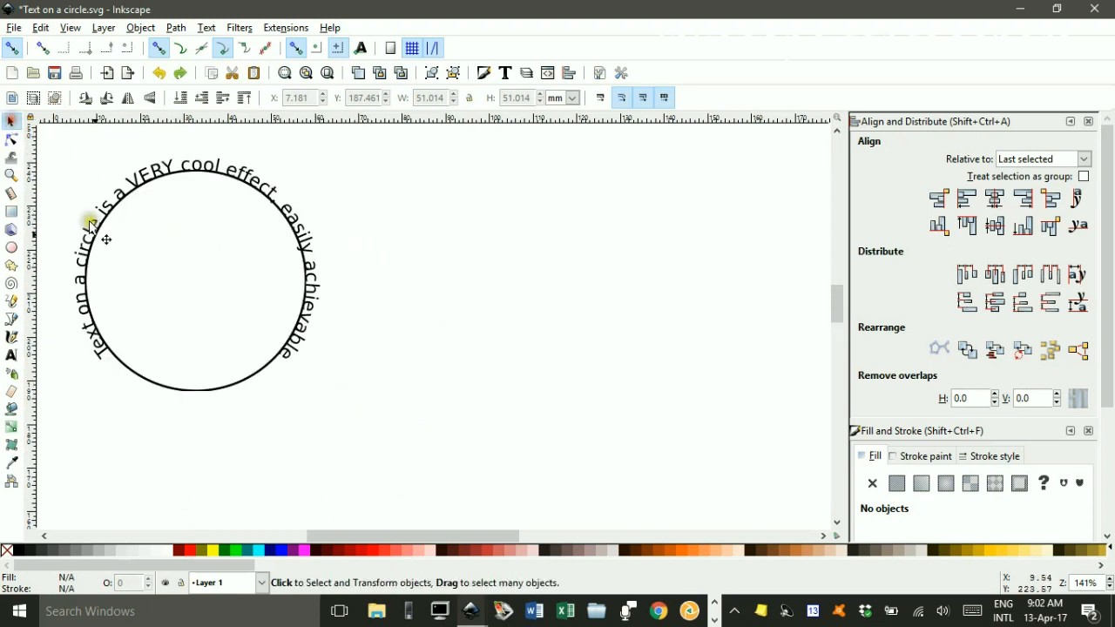
Convert the circular text into path objects with Object to Path.
{"action": "left_click", "coordinate": [94, 336]}
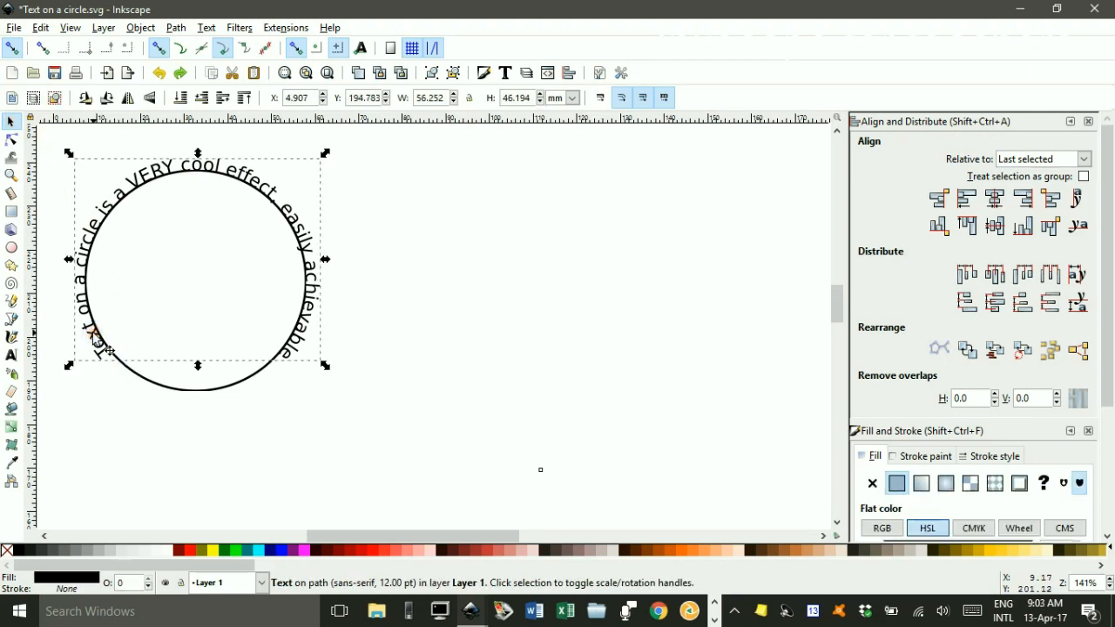
{"action": "left_click", "coordinate": [176, 28]}
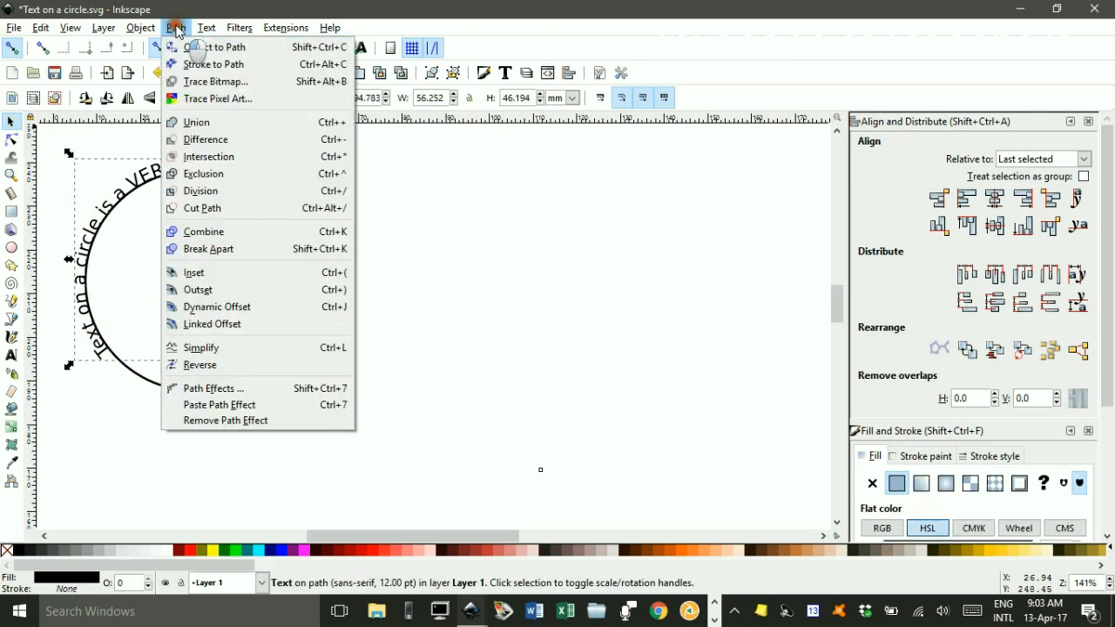
{"action": "left_click", "coordinate": [202, 47]}
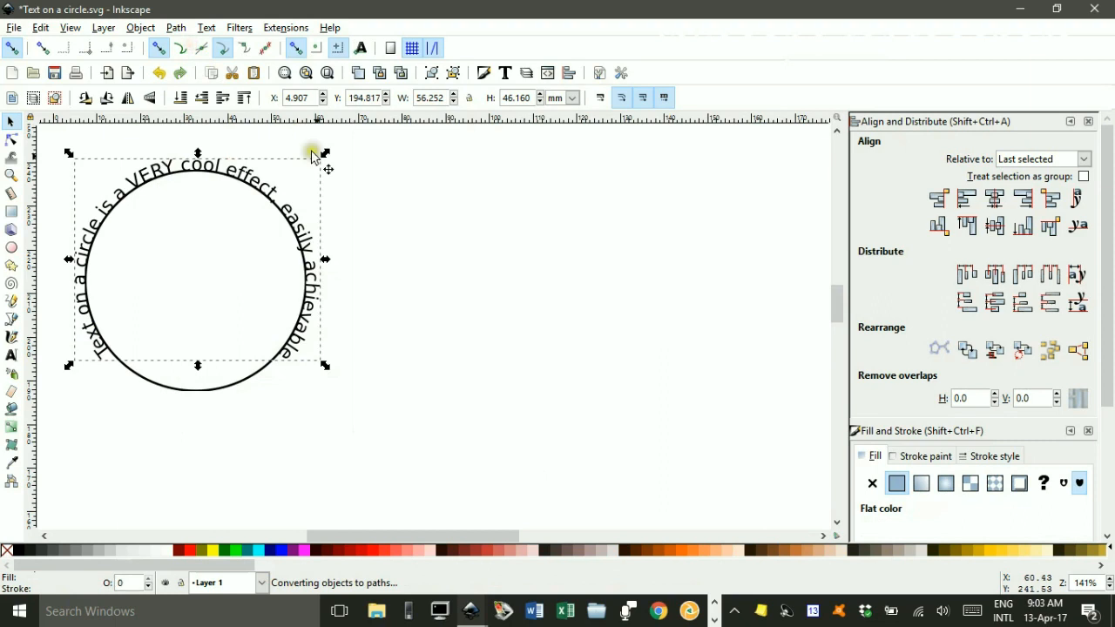
{"action": "left_click", "coordinate": [415, 284]}
Drag the converted text group off the circle to the right and delete the circle.
{"action": "left_click_drag", "start_coordinate": [251, 181], "coordinate": [491, 218]}
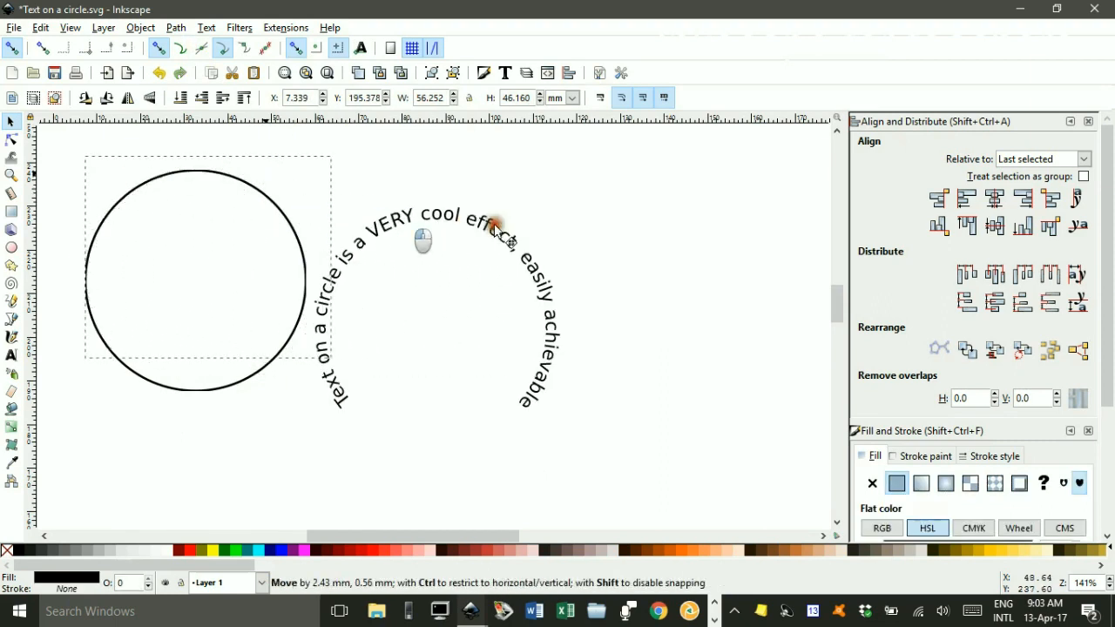
{"action": "left_click", "coordinate": [225, 174]}
{"action": "key", "text": "Delete"}
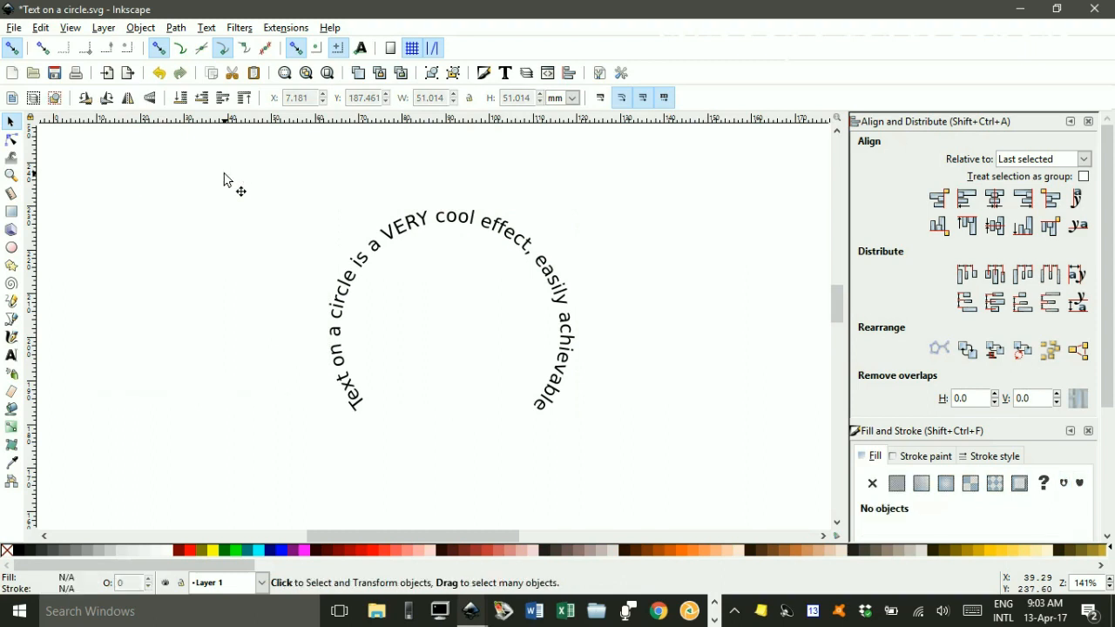
Move the text group back to the left, roughly where the circle was.
{"action": "left_click_drag", "start_coordinate": [413, 240], "coordinate": [233, 187]}
{"action": "left_click", "coordinate": [485, 220]}
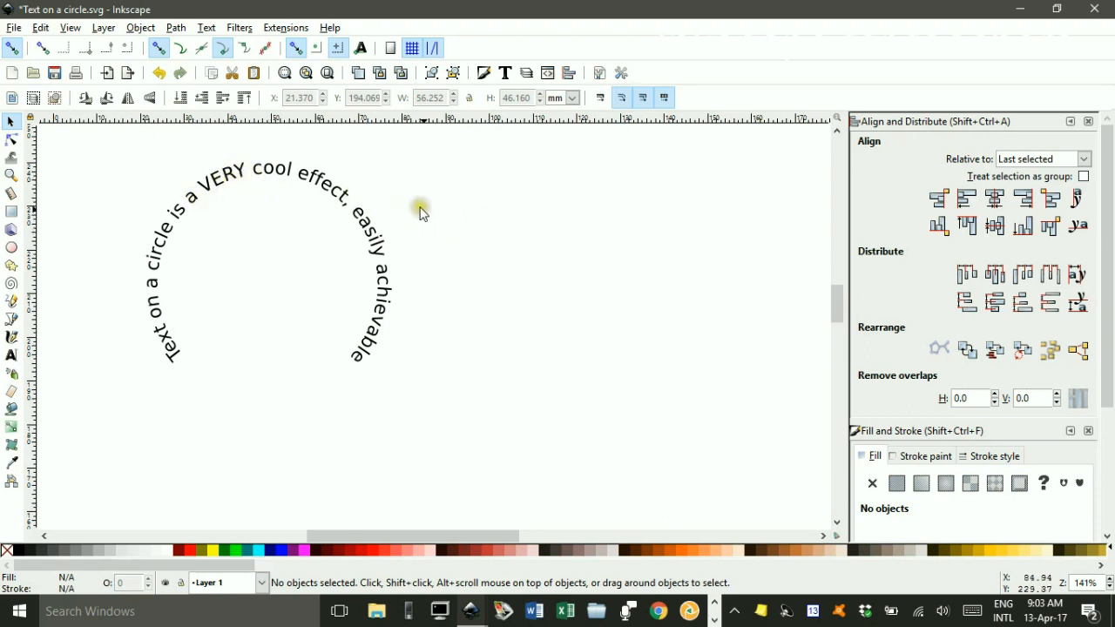
{"action": "left_click", "coordinate": [491, 249]}
{"action": "left_click", "coordinate": [474, 291]}
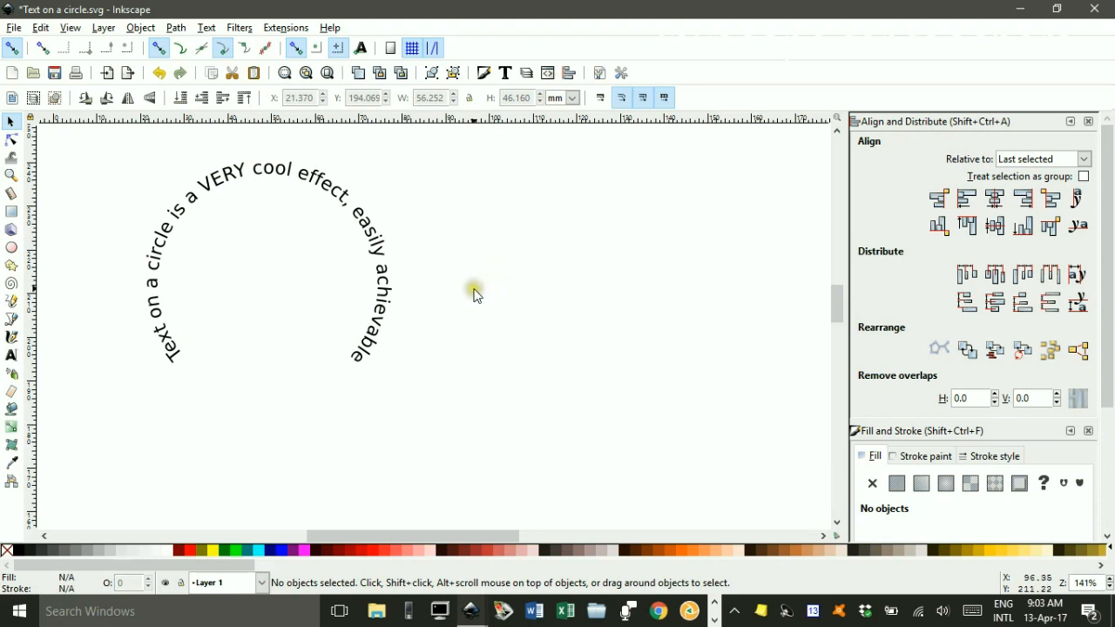